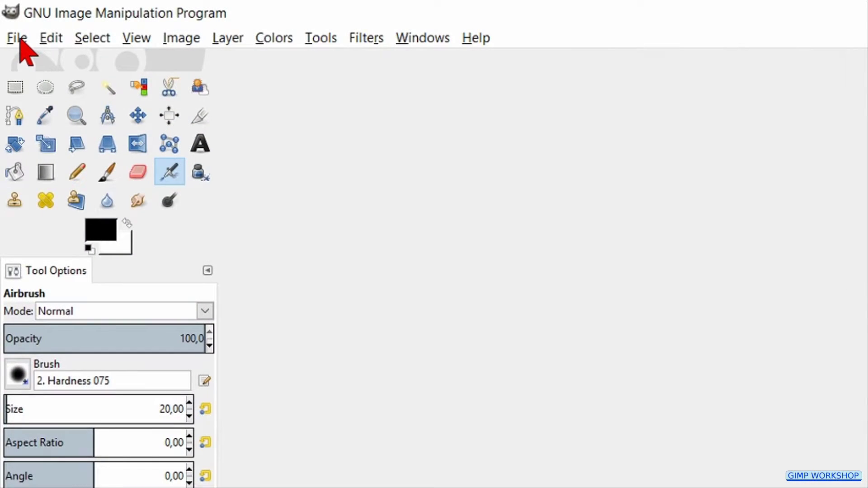
- Open 01 portrait.jpg (1280×1920) from the tu 78 sepia photo with serrated edge folder
click(19, 40)
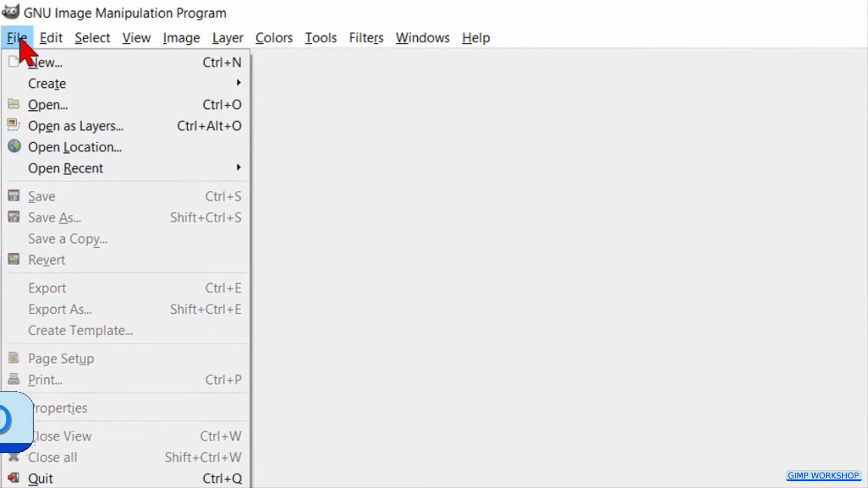
click(45, 105)
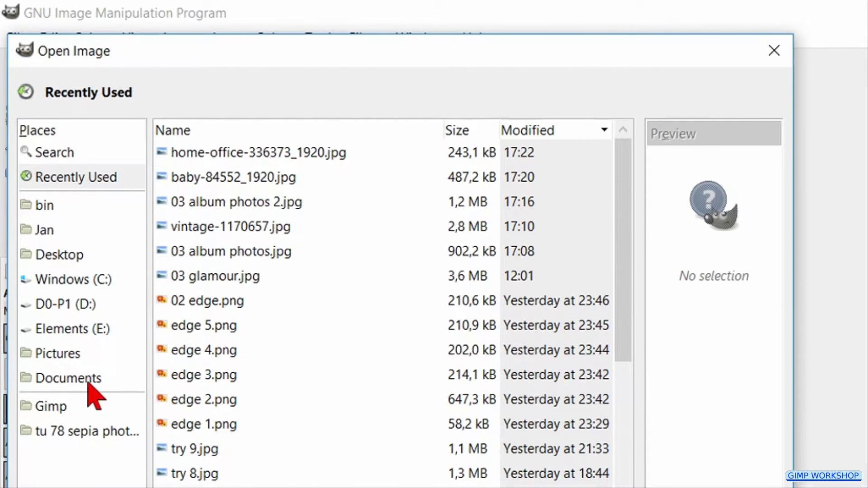
click(90, 432)
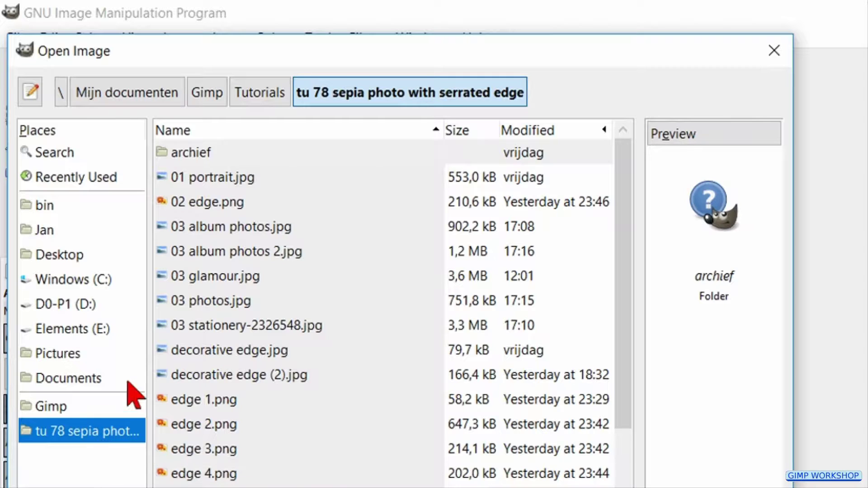
click(222, 179)
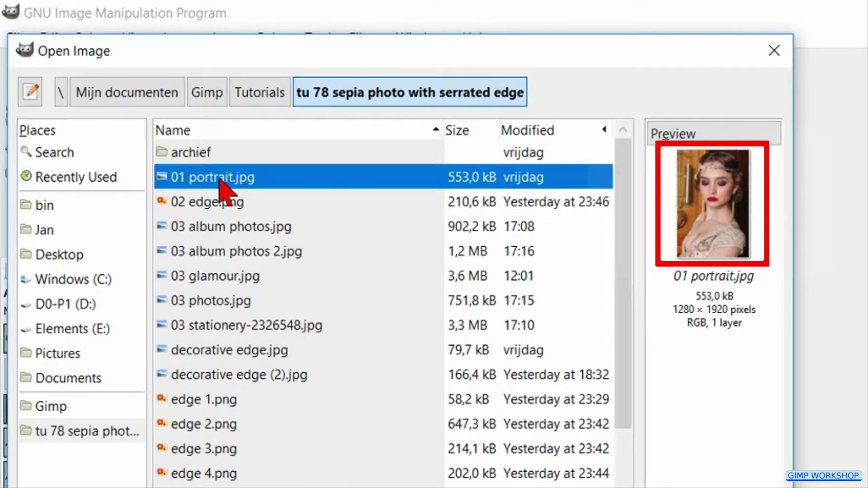
double_click(221, 180)
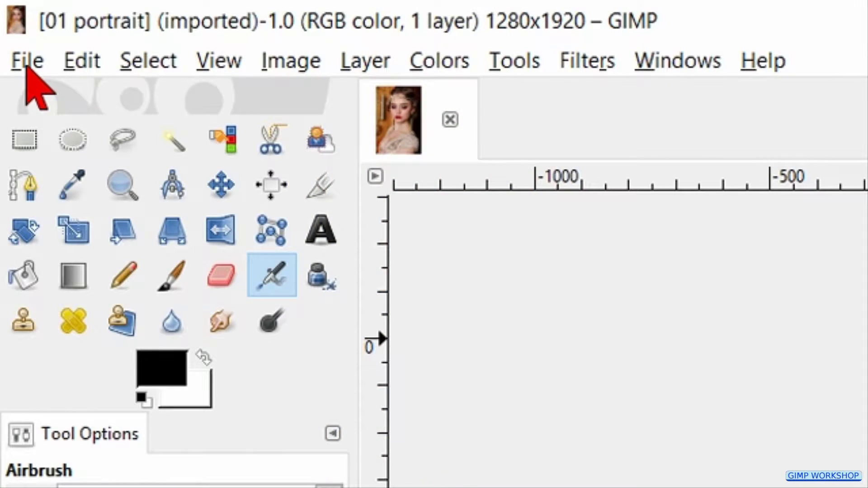
- Create a new blank image 1480 px wide by 2120 px high
click(26, 64)
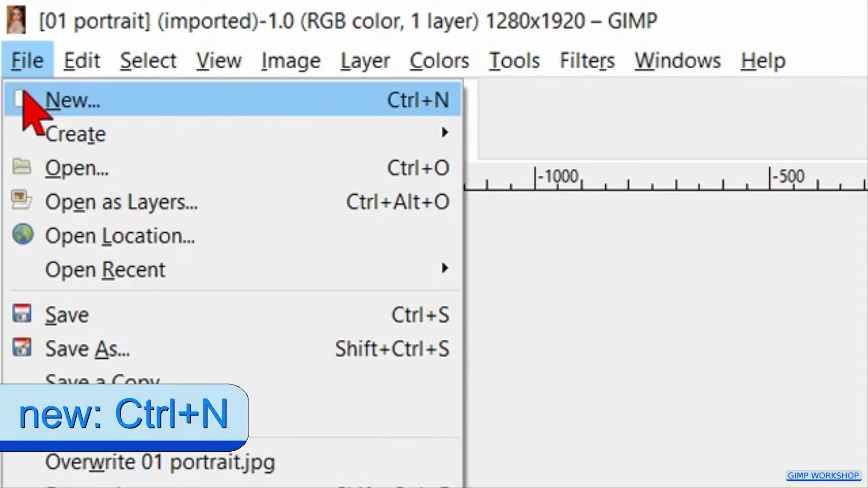
click(27, 98)
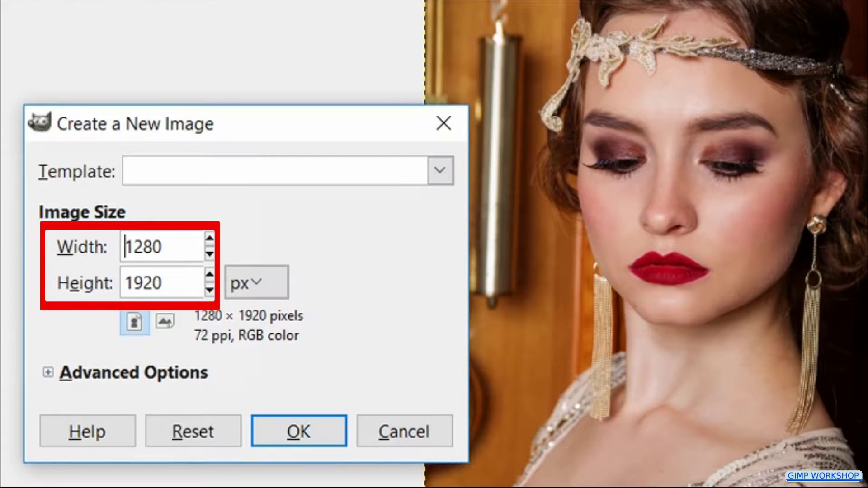
key(Delete)
text(4)
key(Tab)
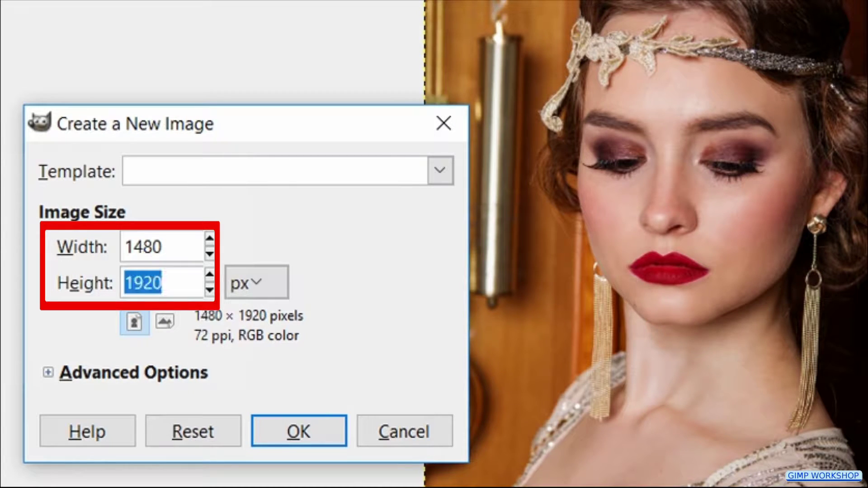
key(End)
key(BackSpace)
key(BackSpace)
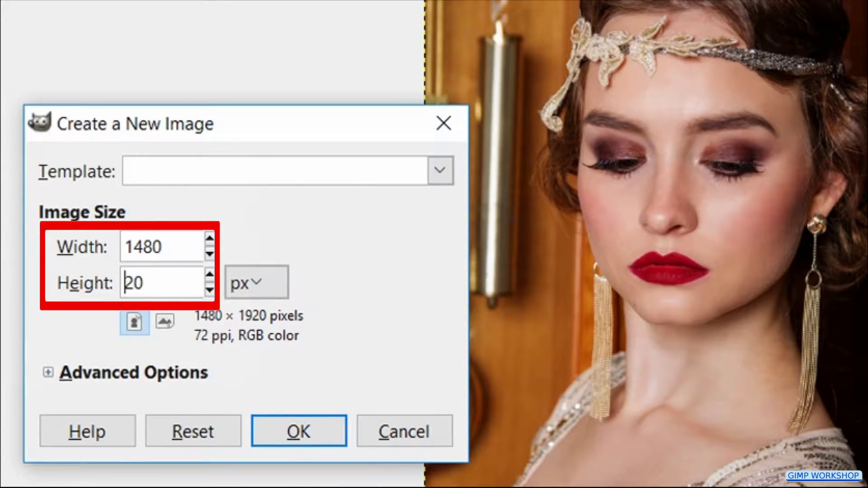
text(21)
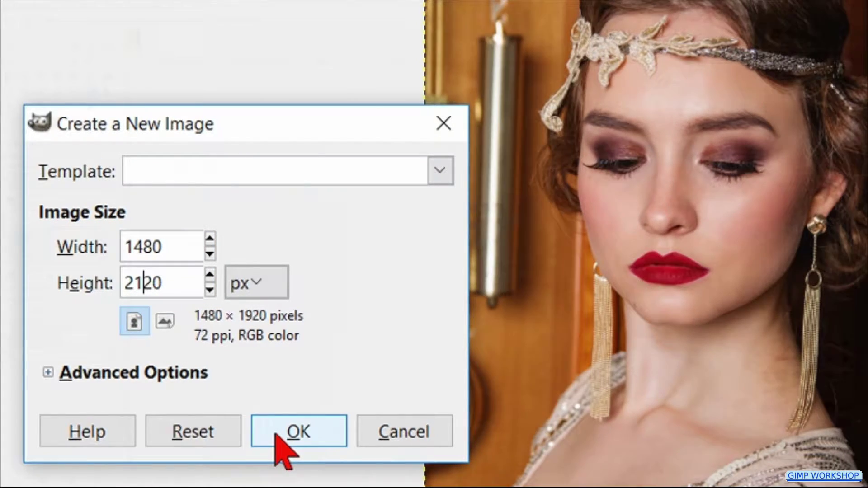
click(275, 433)
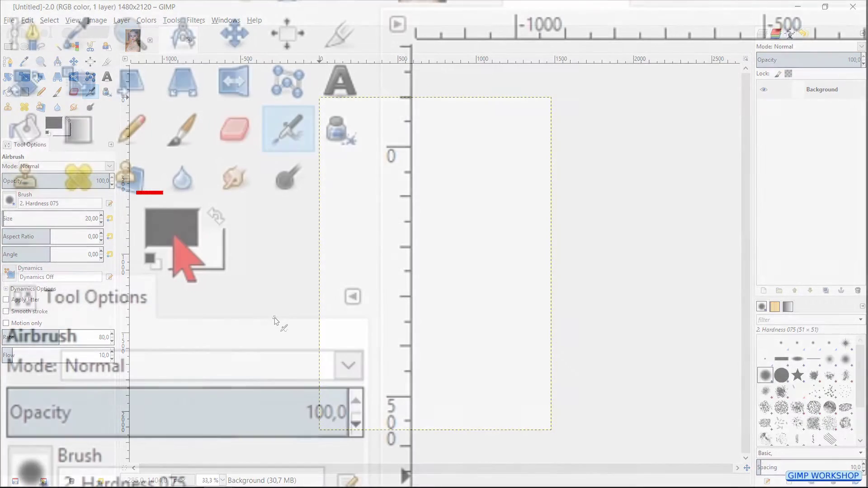
- Set the foreground colour to grey ababab and fill the whole canvas with it
click(174, 238)
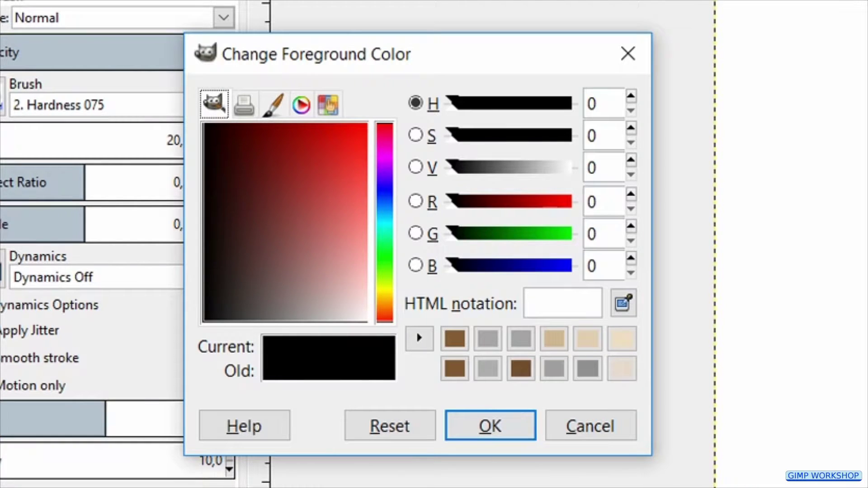
click(295, 219)
drag(295, 219, 315, 325)
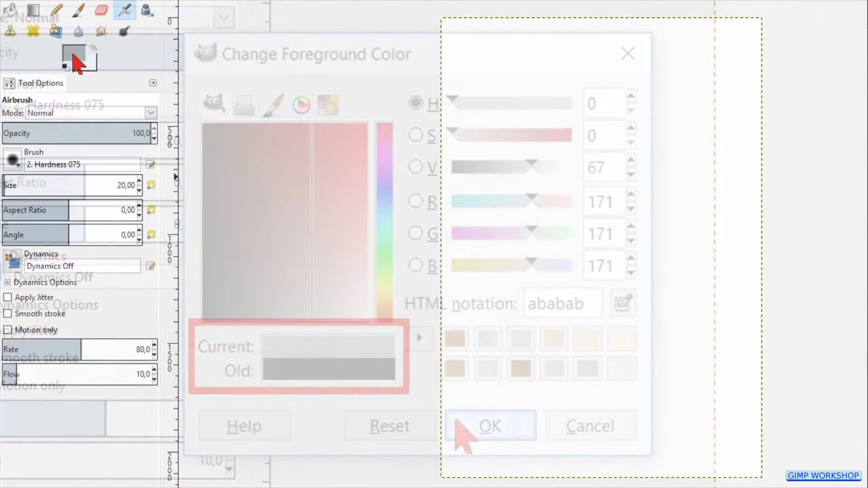
click(457, 422)
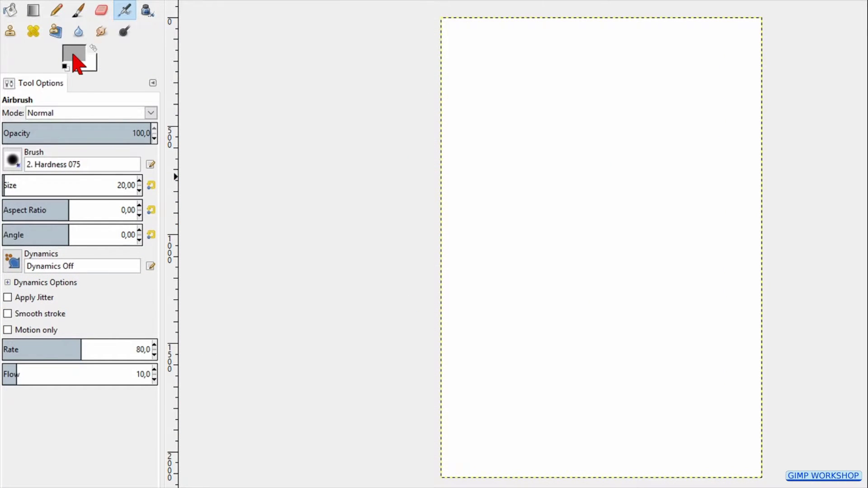
drag(73, 55, 538, 222)
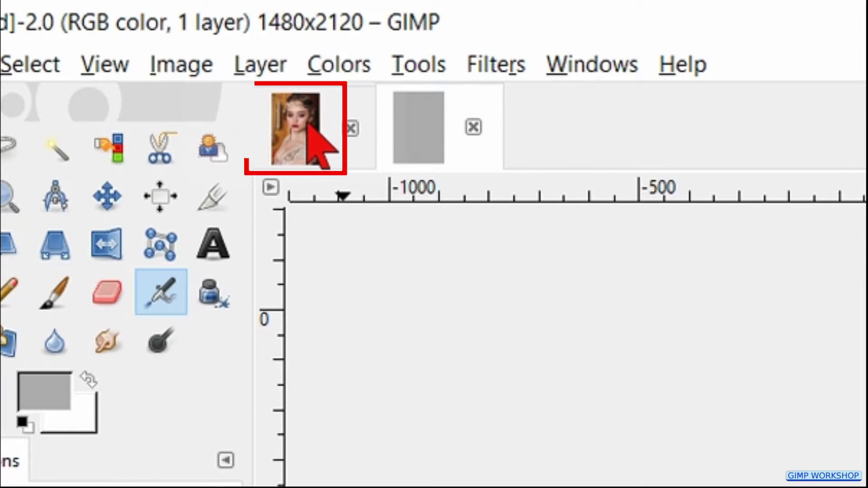
- Drop the portrait into the grey image as a new layer and rename it 'portrait'
click(309, 124)
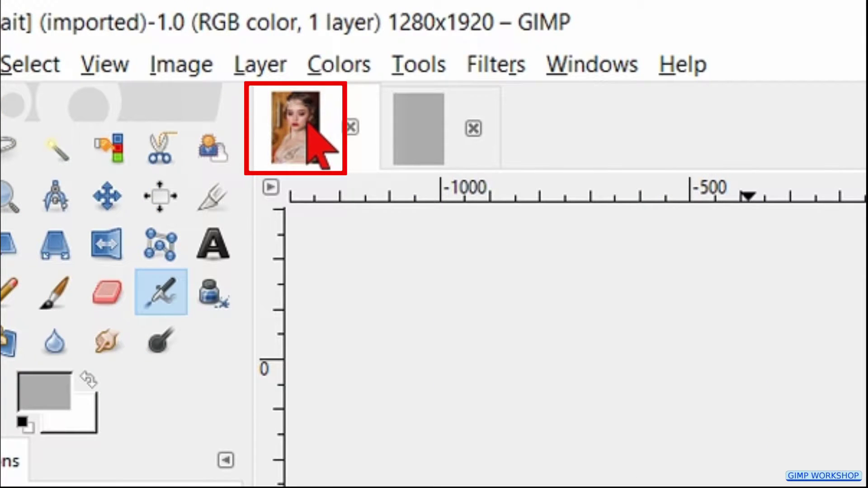
drag(309, 124, 867, 487)
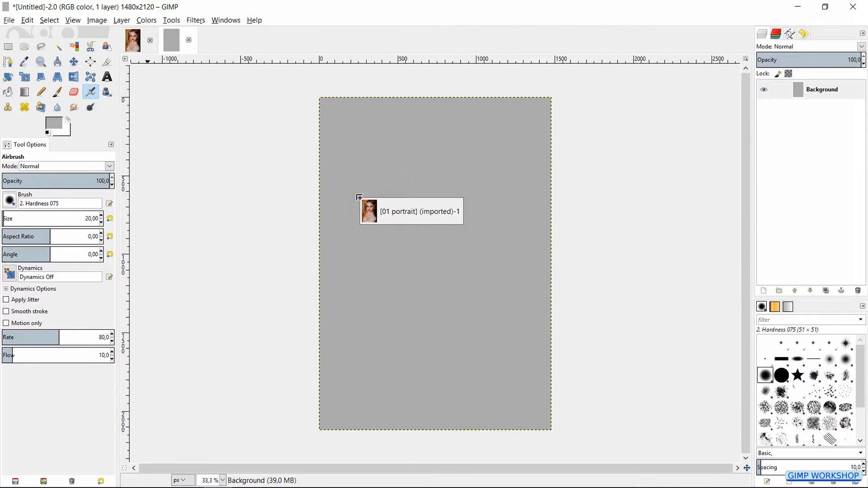
drag(359, 197, 356, 194)
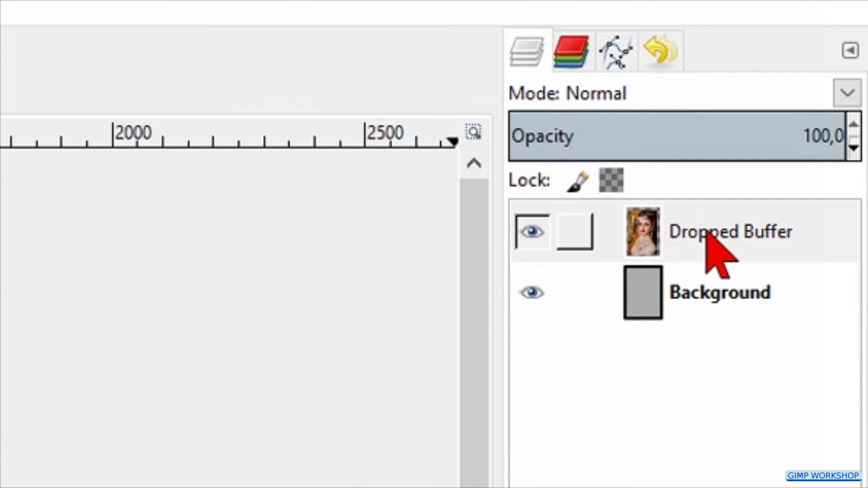
double_click(708, 233)
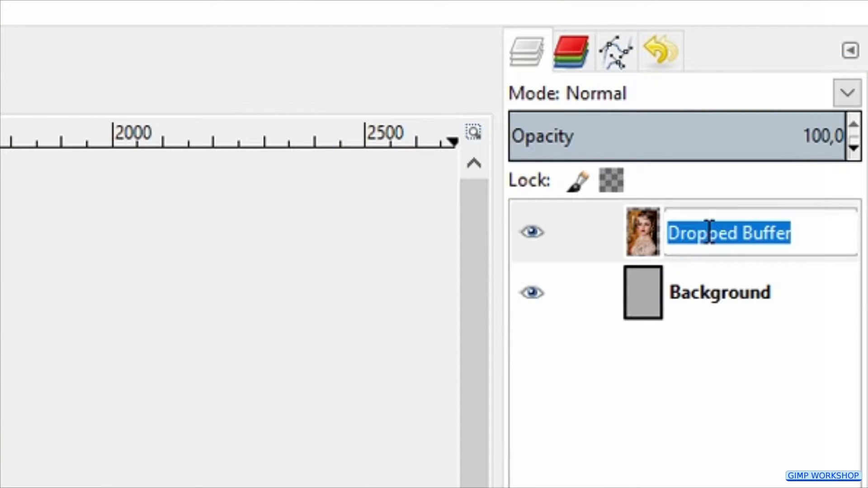
text(portrait)
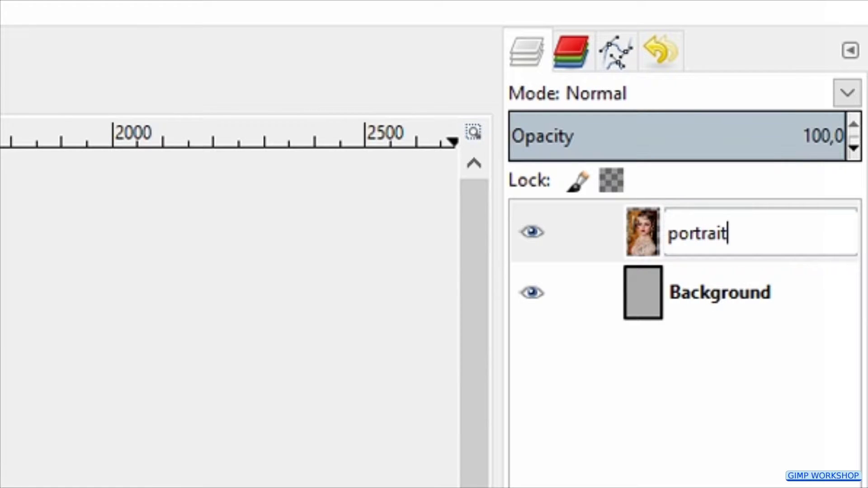
key(Return)
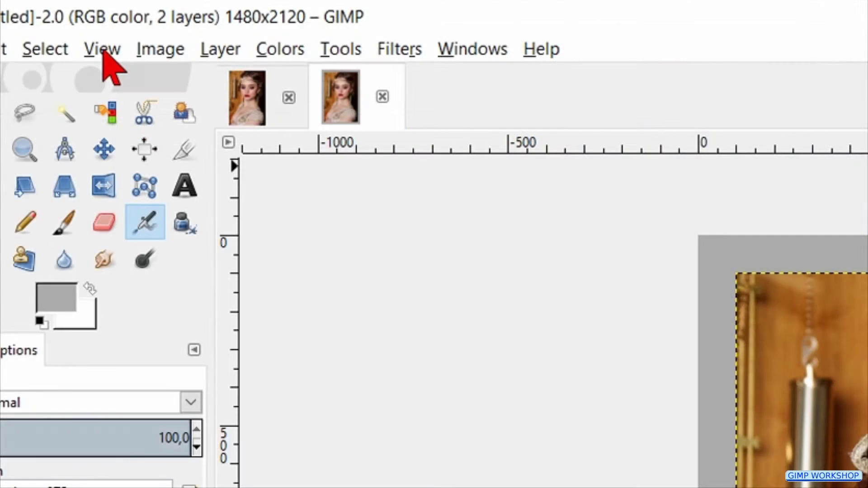
- Fit the whole 1480×2120 image in the window using View > Zoom > Fit Image in Window
click(104, 51)
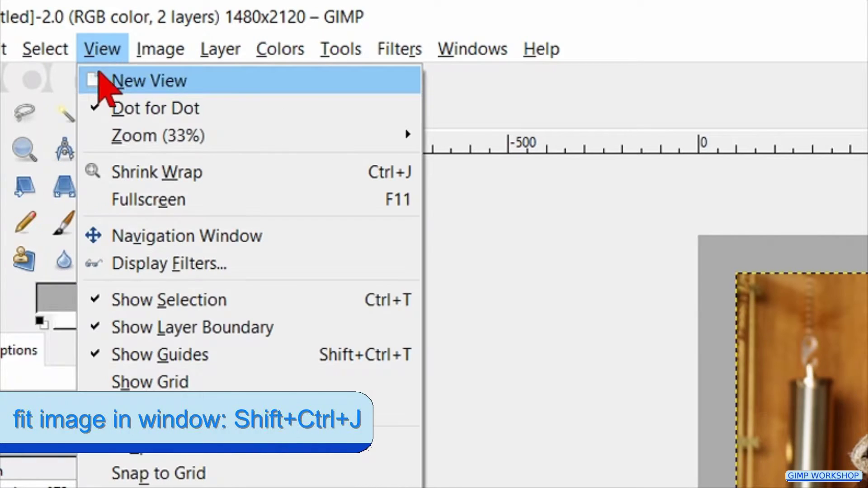
mouse_move(353, 141)
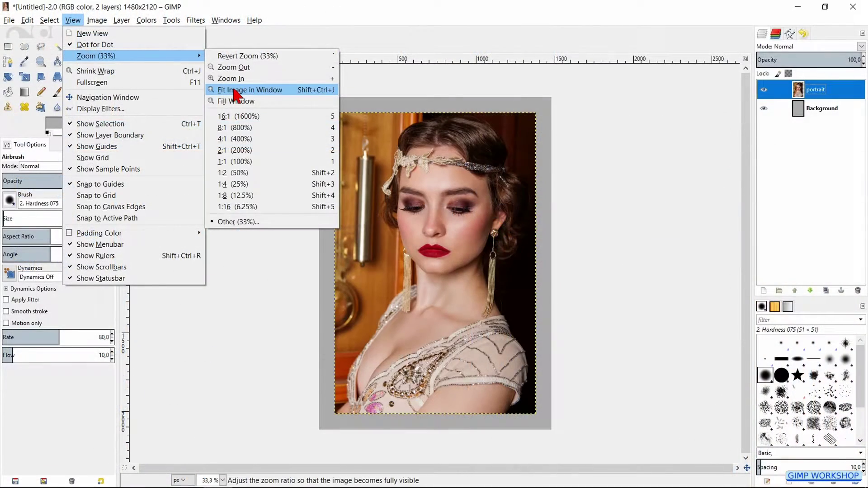
click(234, 90)
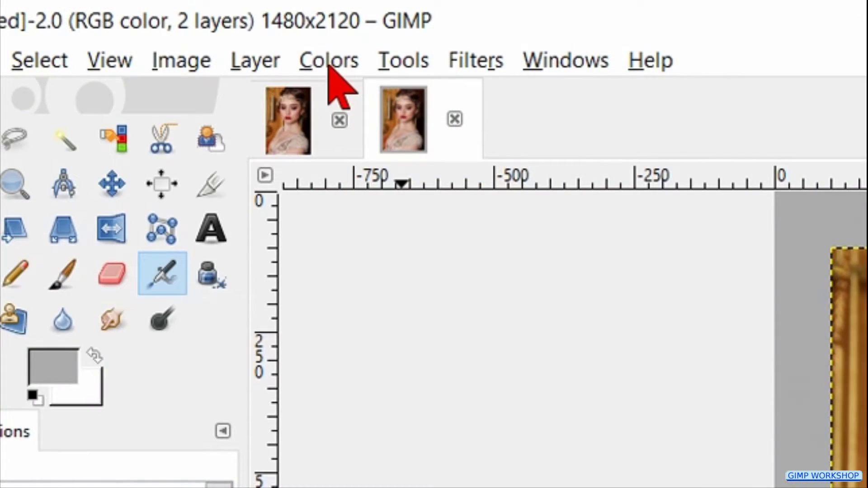
- Desaturate the portrait to greyscale using the Lightness shade of grey
click(328, 63)
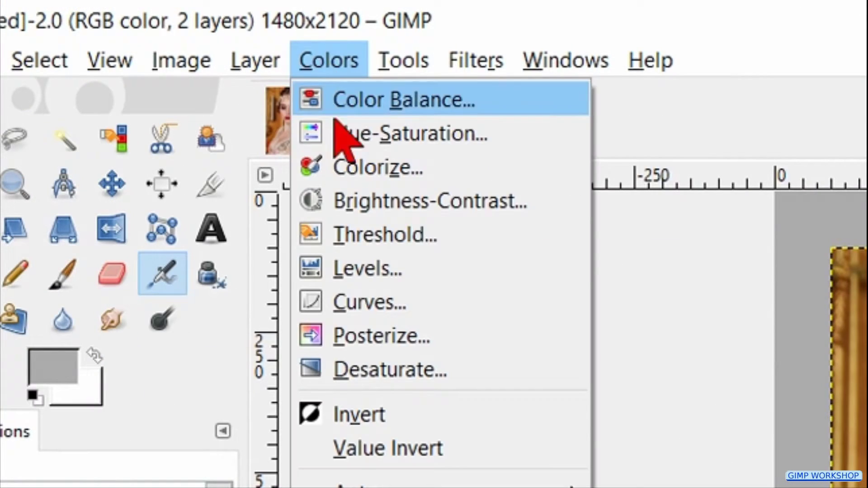
click(362, 375)
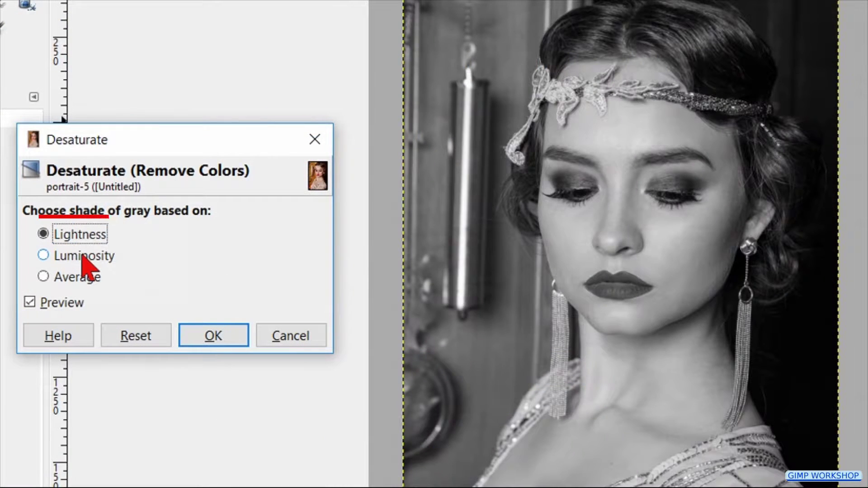
click(84, 256)
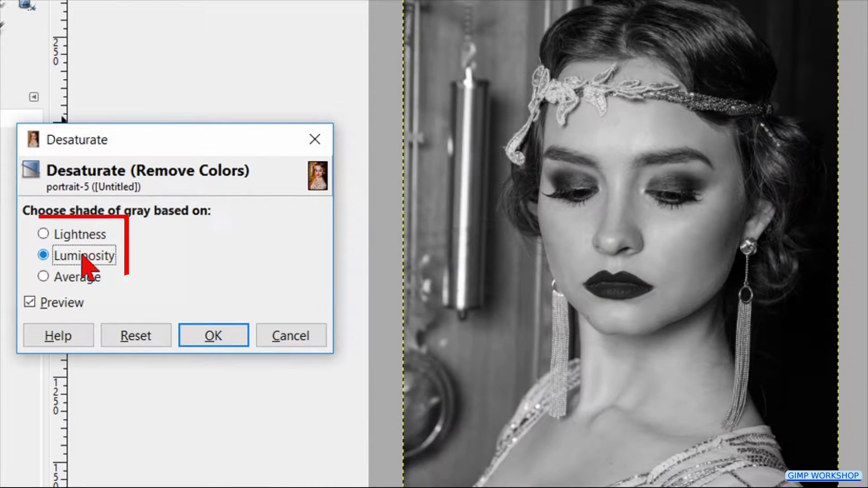
click(84, 283)
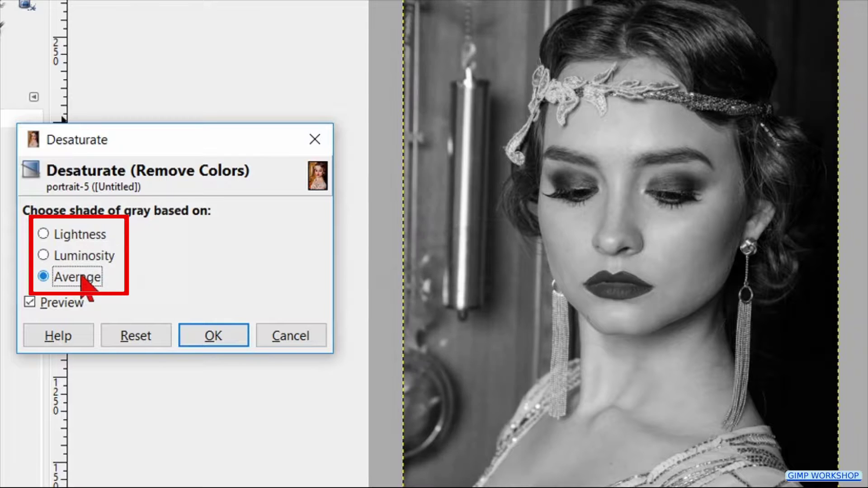
click(72, 236)
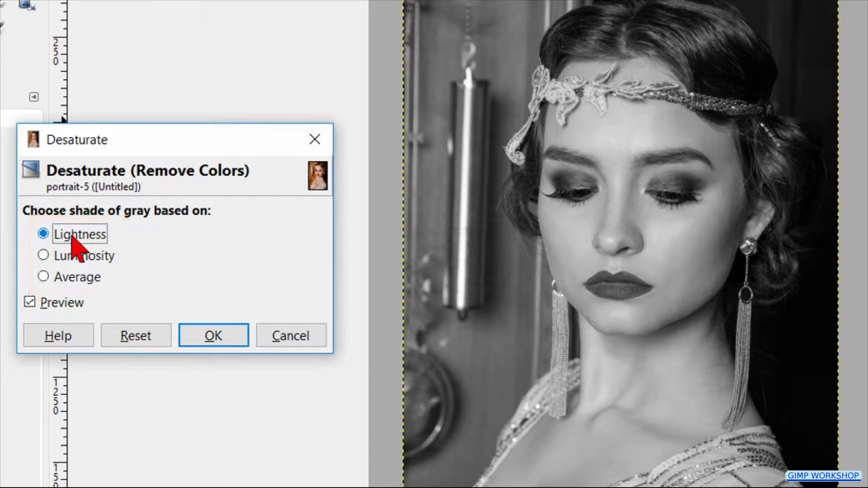
click(192, 335)
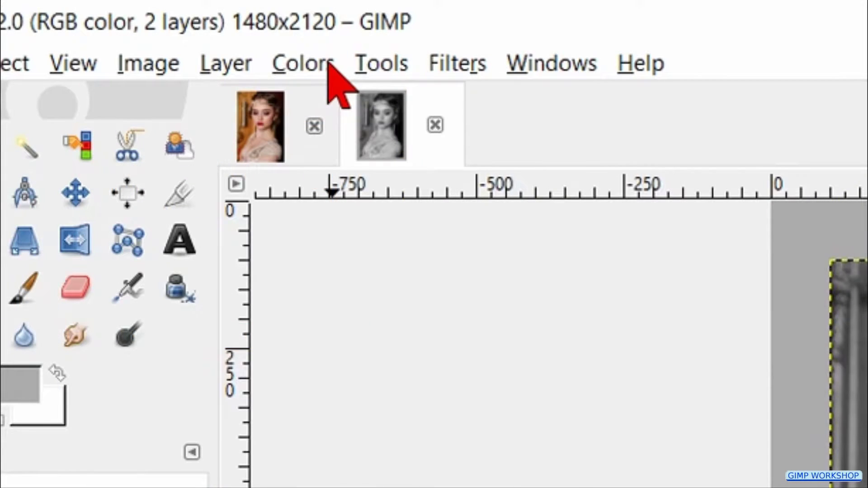
click(329, 66)
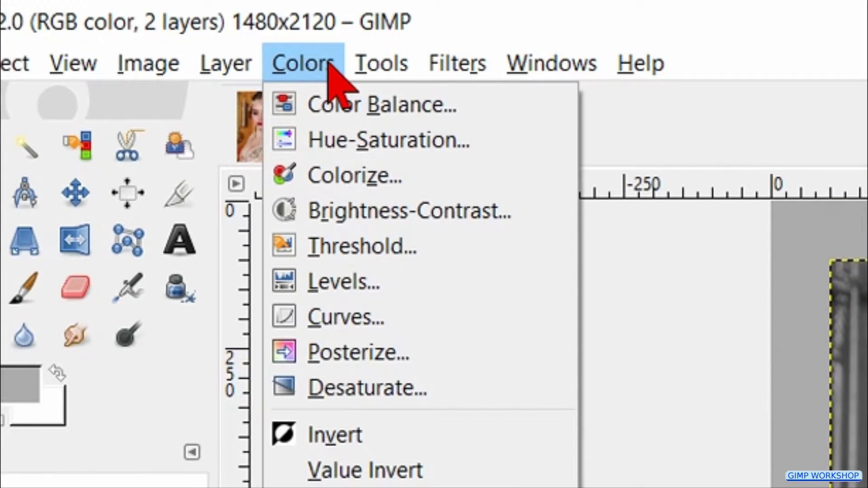
- Colorize the portrait sepia at hue 30, saturation 40, comparing against the grey original
click(338, 179)
scroll(92, 296, down, 5)
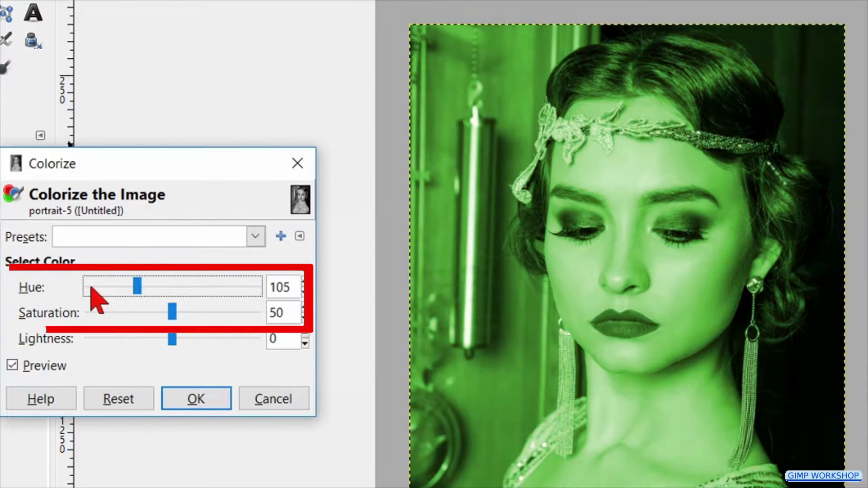
scroll(93, 296, down, 5)
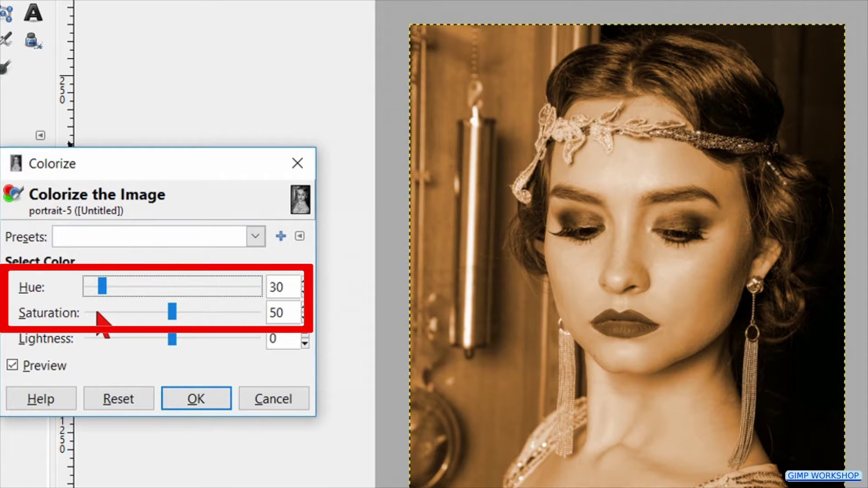
scroll(98, 312, down, 1)
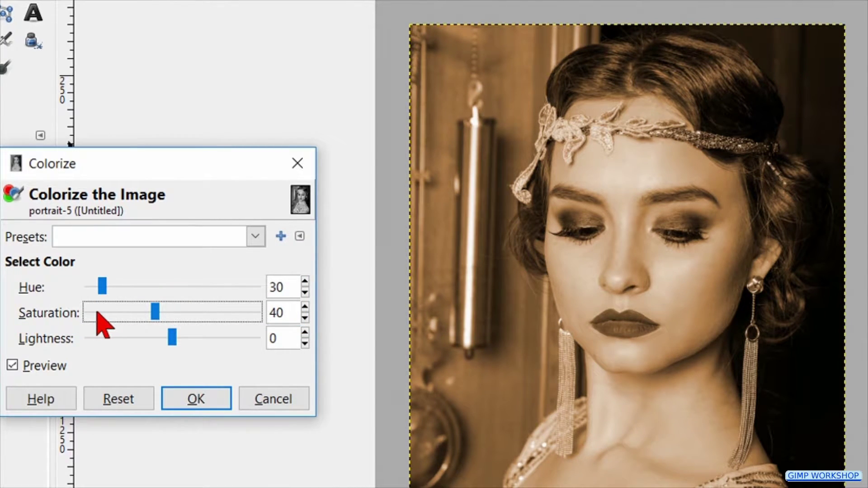
click(54, 366)
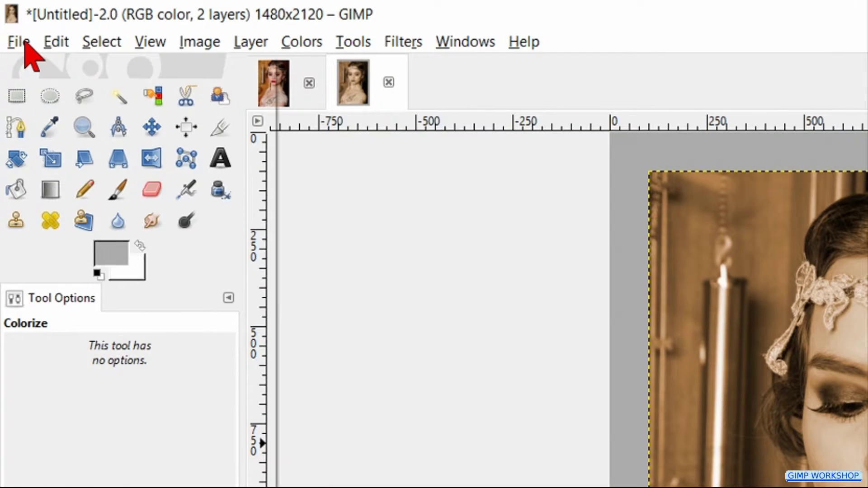
- Add 02 edge.png as a new layer above the sepia portrait with Open as Layers
click(21, 41)
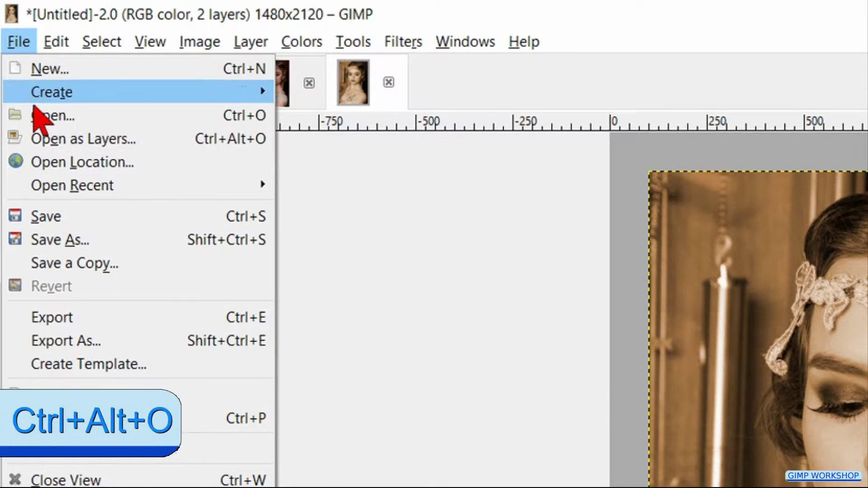
click(68, 141)
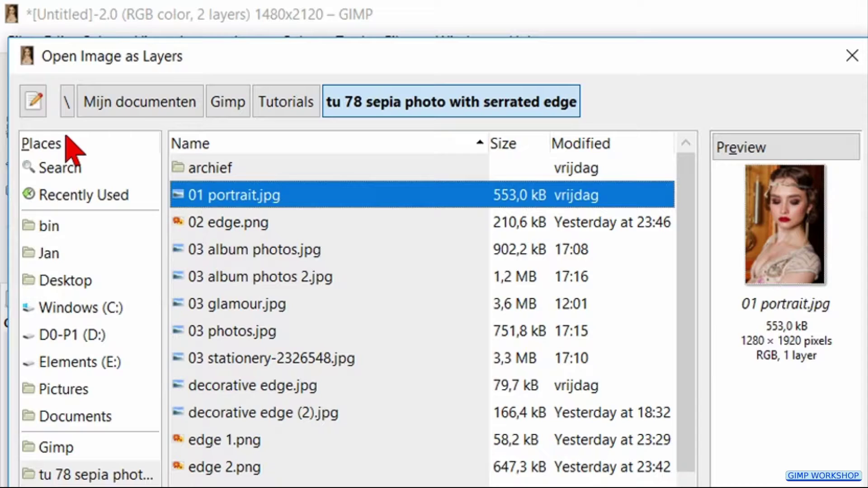
click(239, 220)
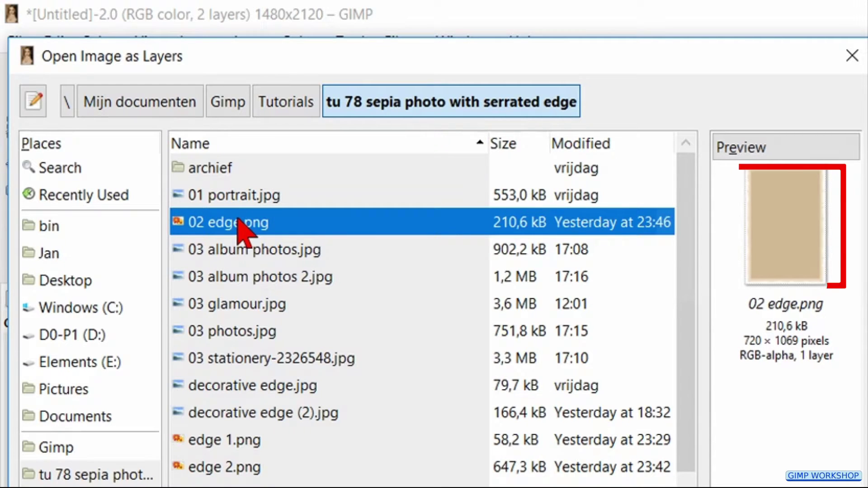
double_click(238, 222)
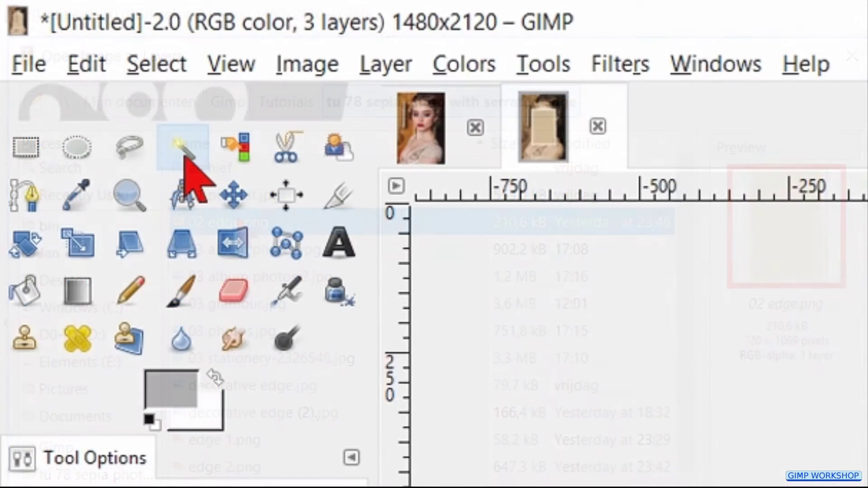
- Fuzzy-select the edge layer's white border, clear it to transparency, then select none
click(186, 157)
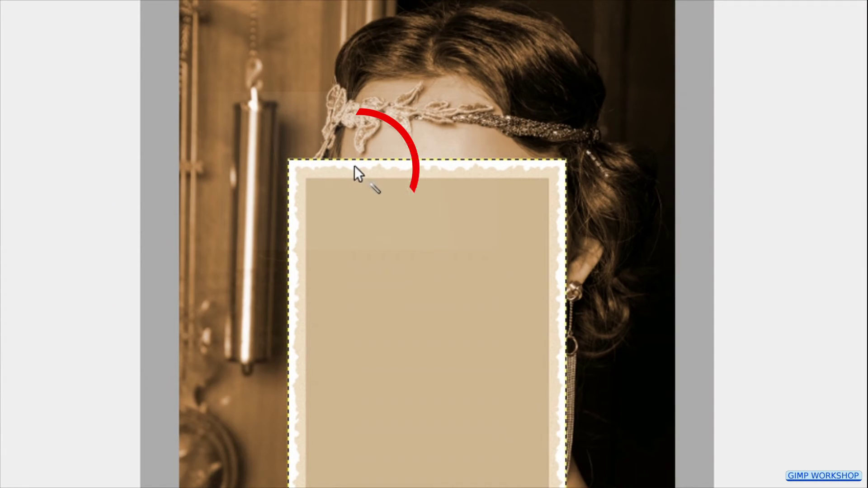
click(353, 165)
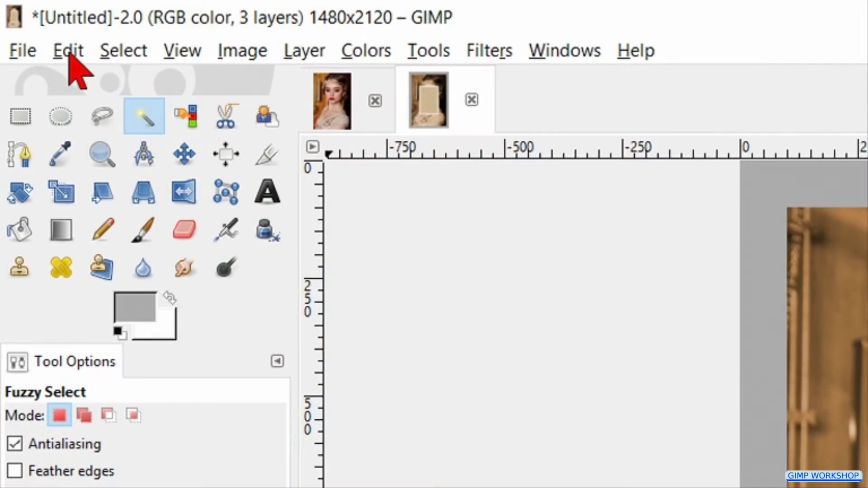
click(68, 52)
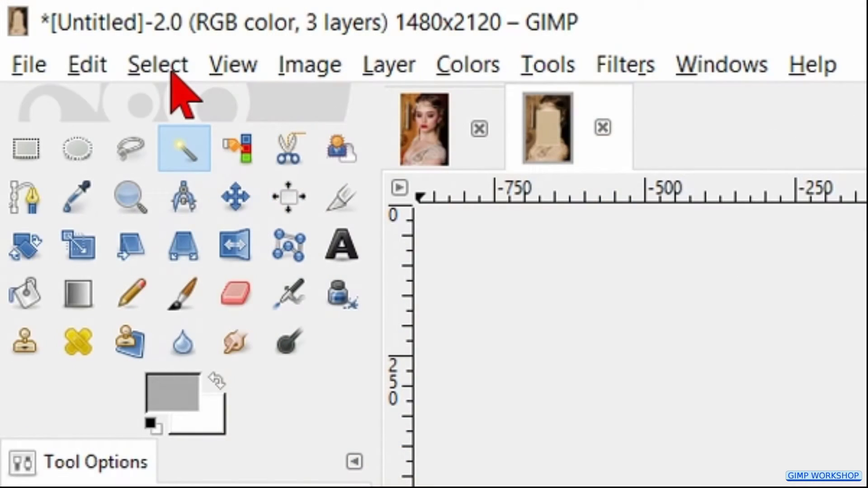
click(171, 72)
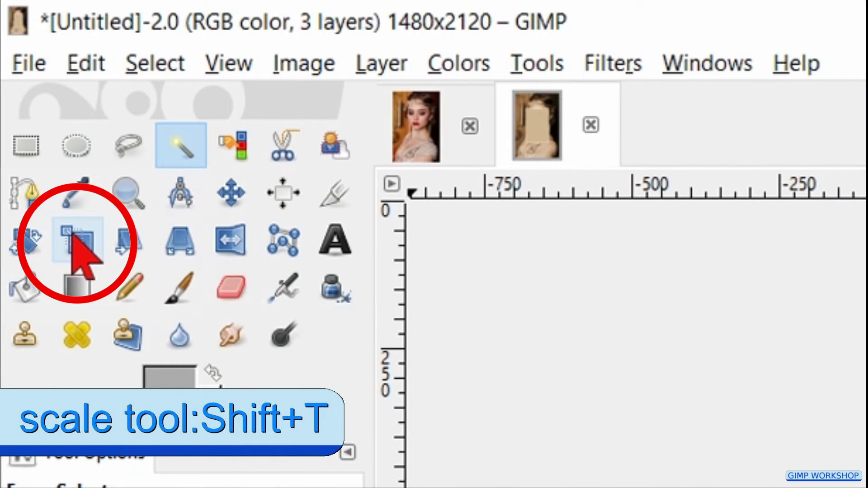
- Start the Scale tool on the edge layer at 58,5 image opacity, hiding the layer to see the portrait
click(81, 253)
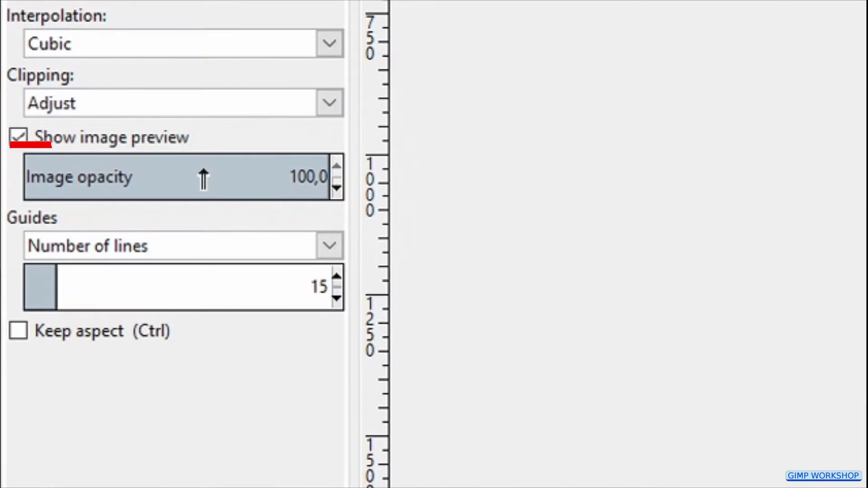
click(203, 179)
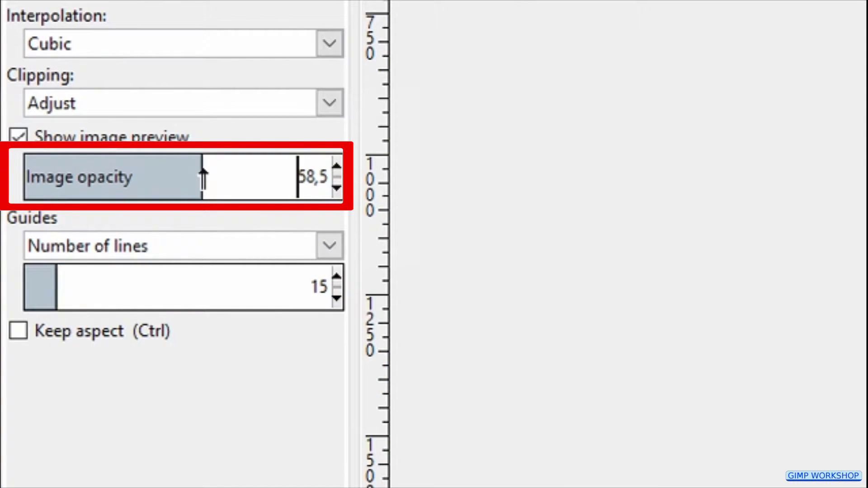
click(199, 247)
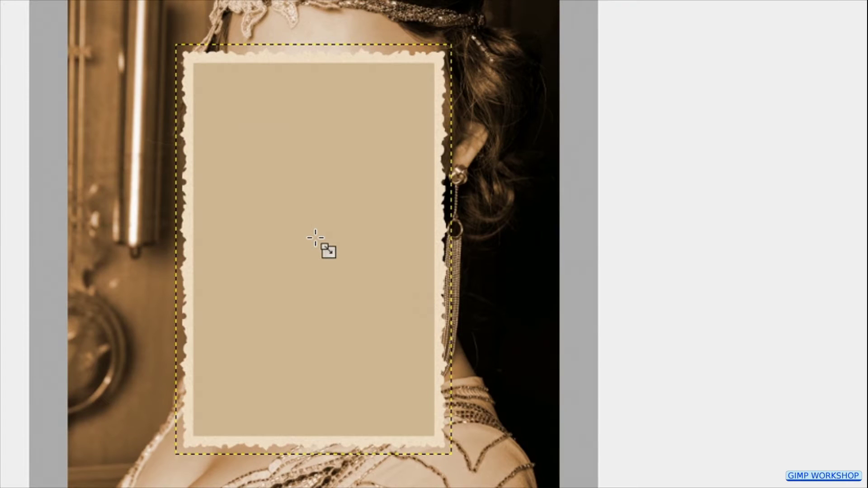
click(315, 238)
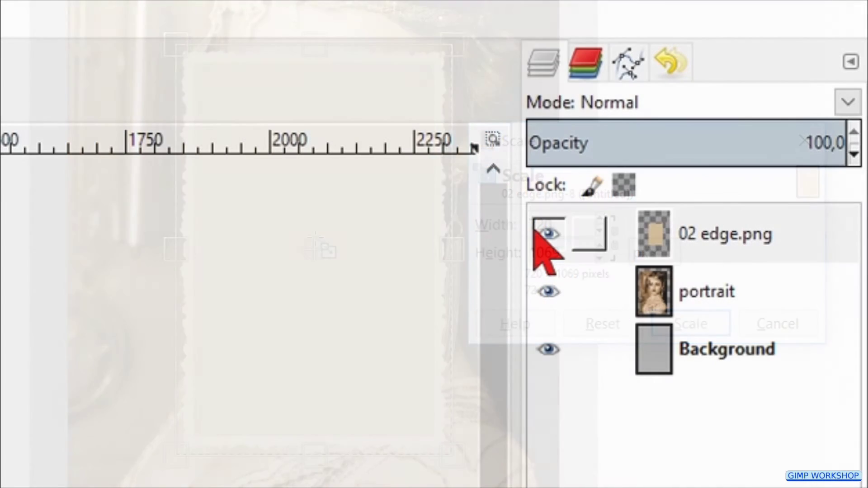
click(538, 233)
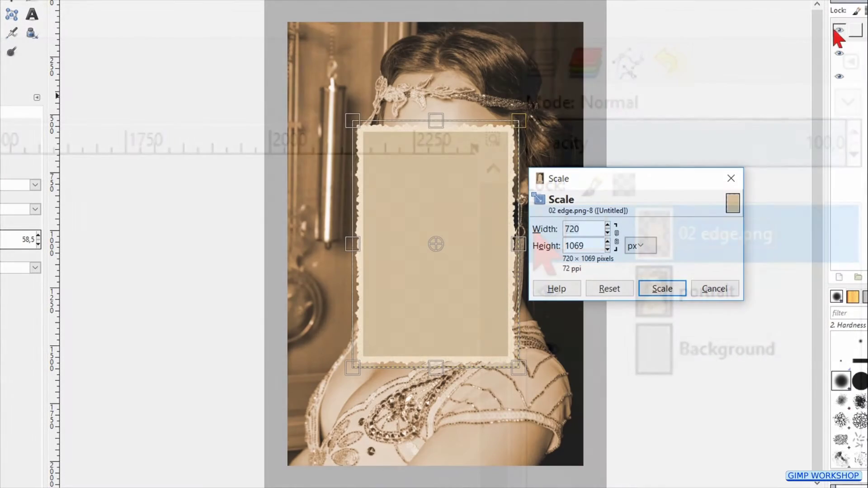
click(537, 234)
click(837, 31)
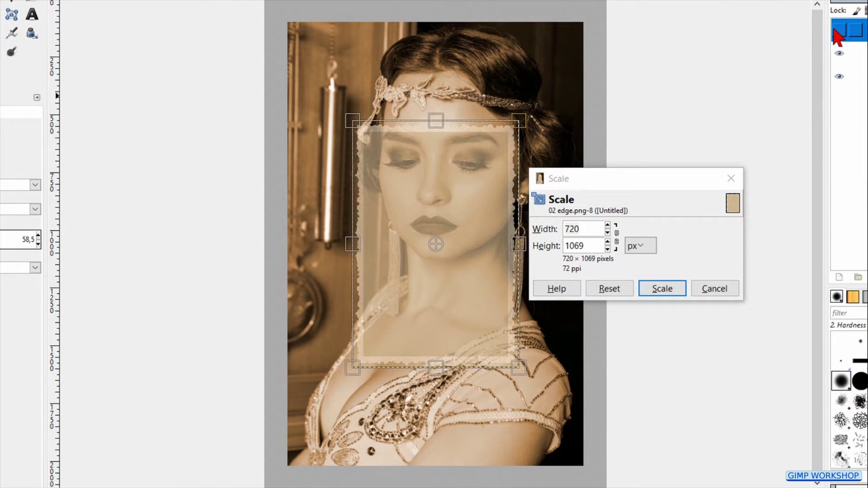
- Drag the frame out to about 1456 × 2098, apply the scale, and show the edge layer again
drag(389, 167, 304, 56)
drag(305, 44, 310, 52)
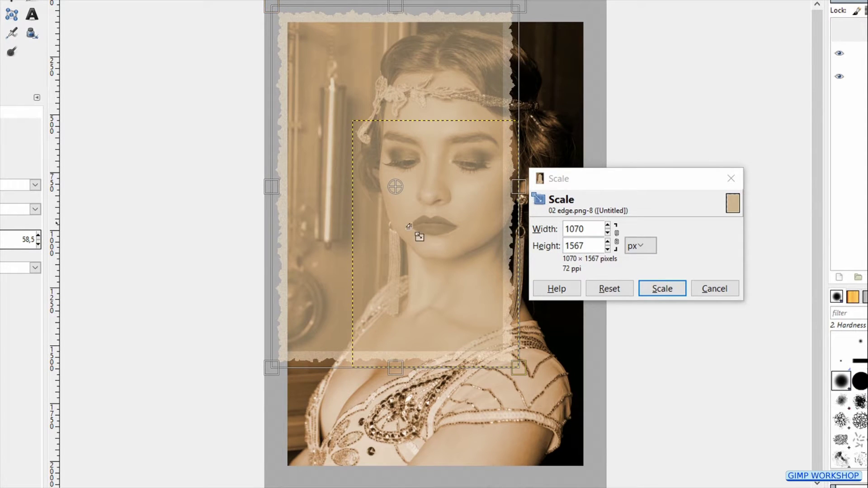
drag(471, 312, 550, 424)
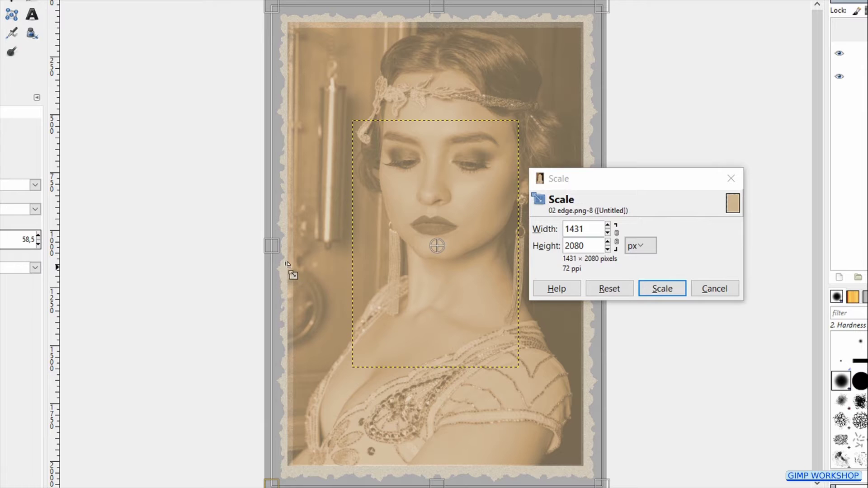
drag(291, 267, 287, 267)
drag(445, 40, 453, 25)
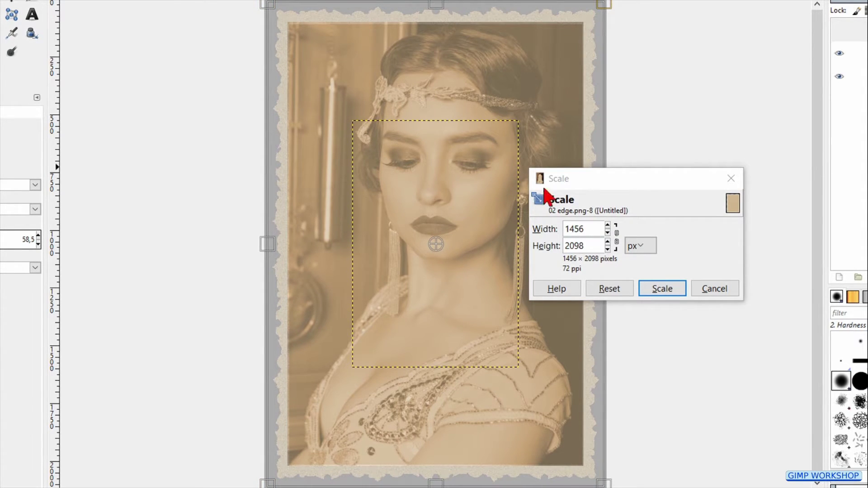
click(662, 289)
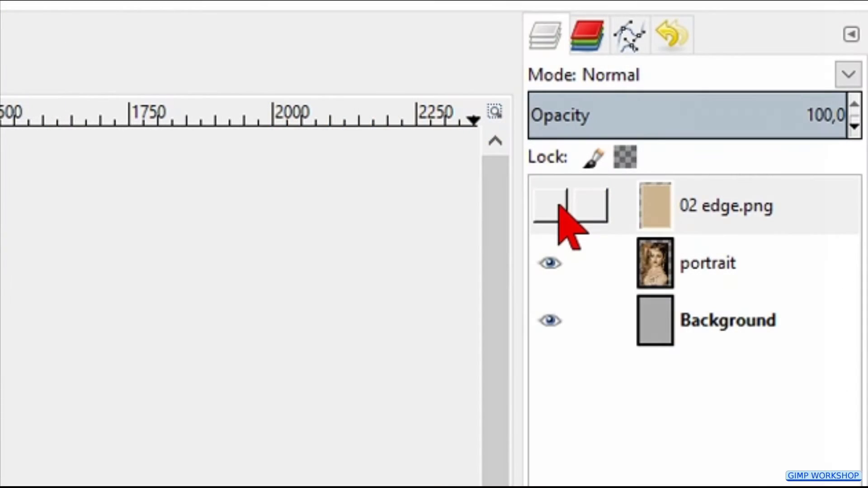
click(559, 207)
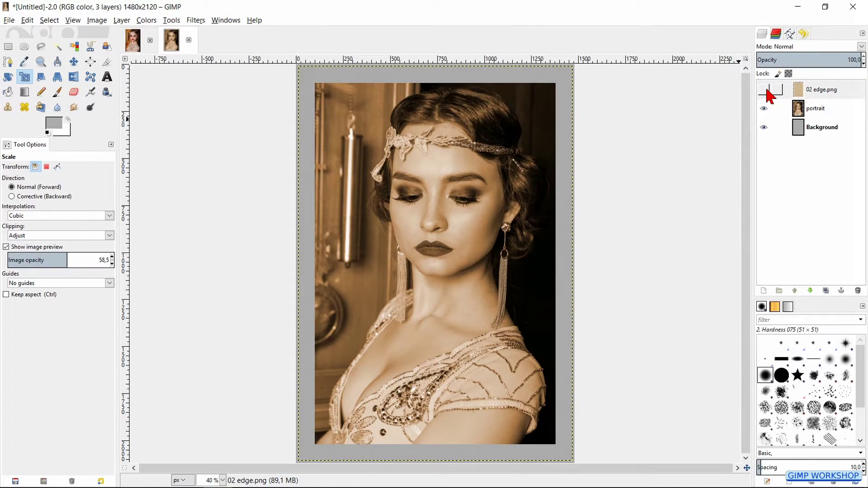
- Make the 02 edge.png layer visible and move the portrait layer above it
click(767, 90)
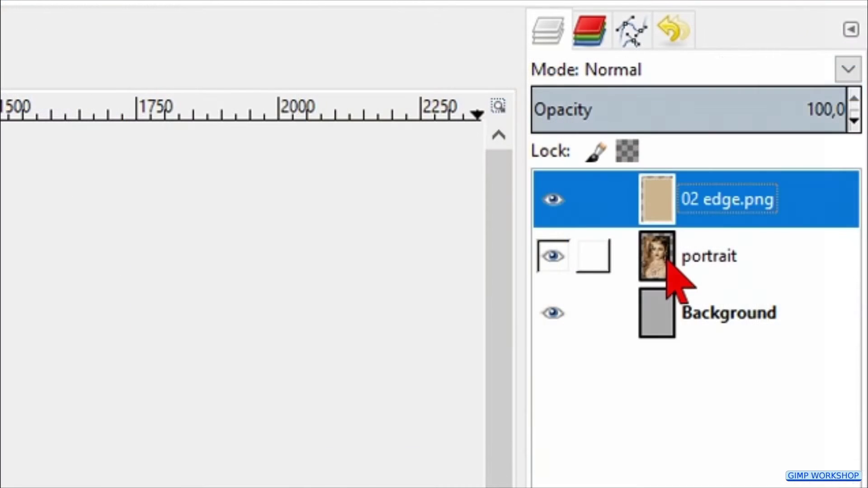
drag(800, 109, 801, 109)
drag(666, 256, 672, 199)
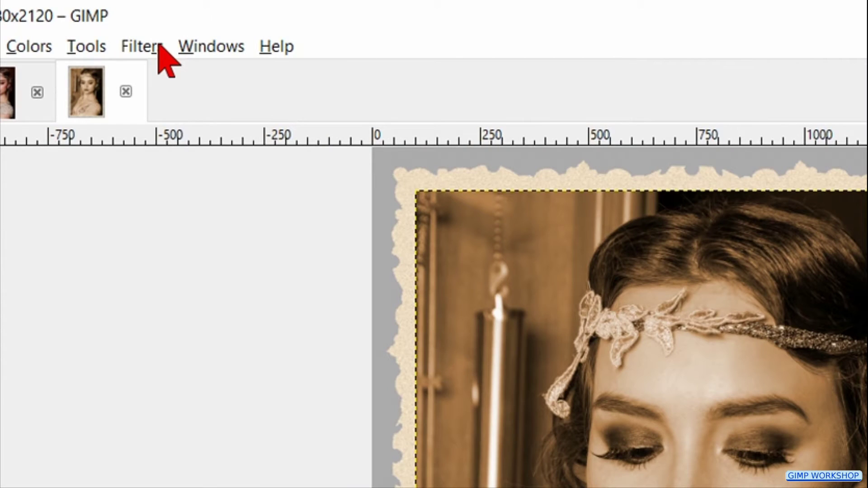
- Apply RGB Noise with Correlated noise on, Independent RGB off, and 0.08 per channel
click(159, 46)
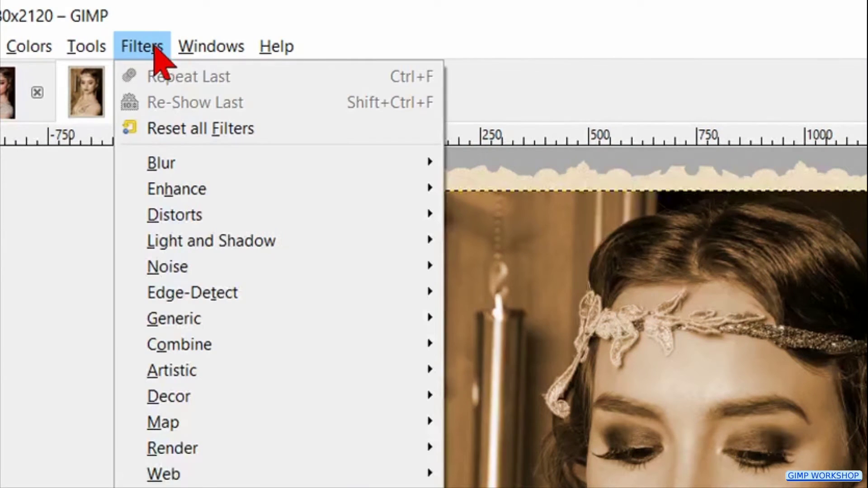
mouse_move(421, 267)
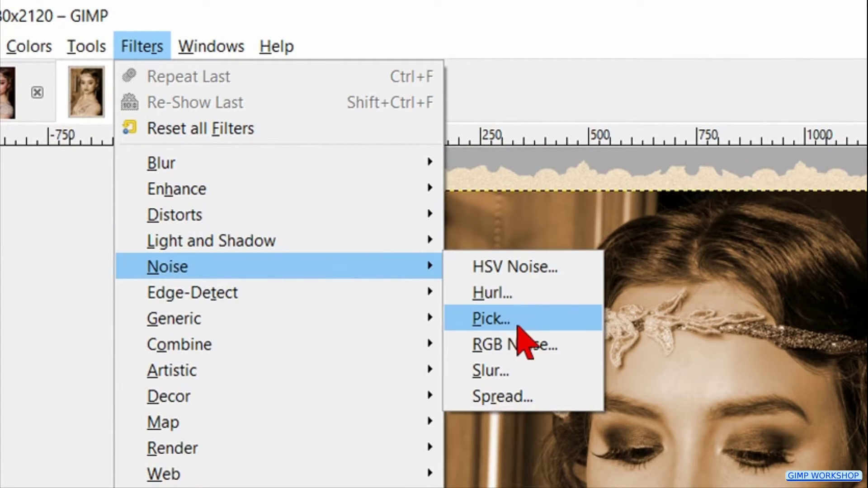
click(524, 346)
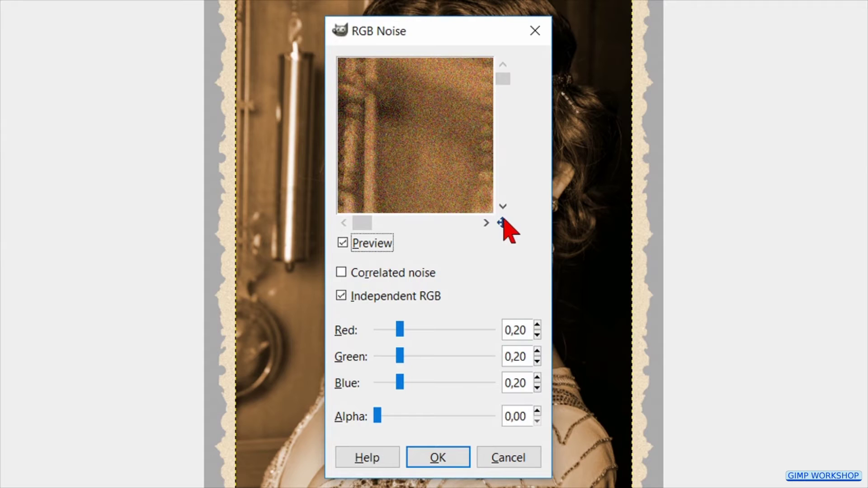
drag(502, 222, 526, 238)
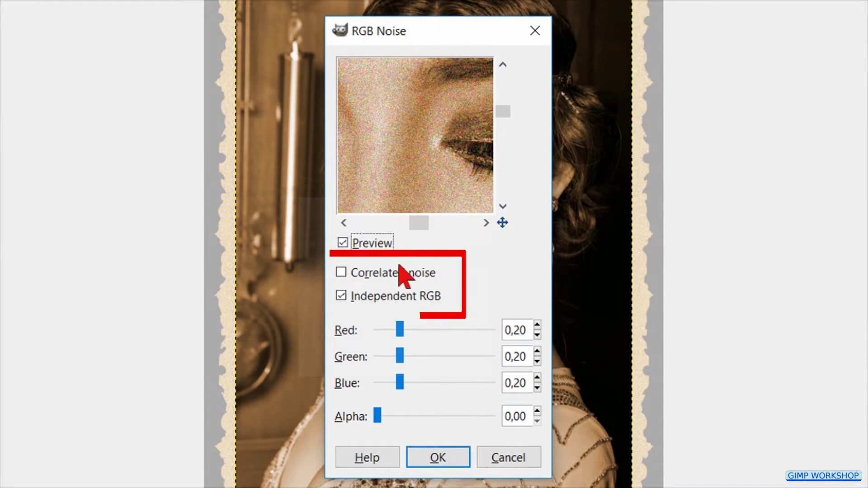
click(394, 277)
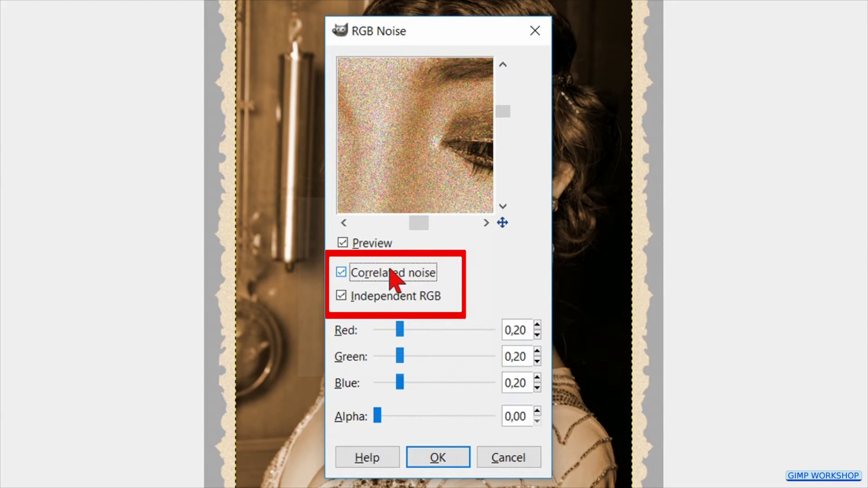
click(395, 298)
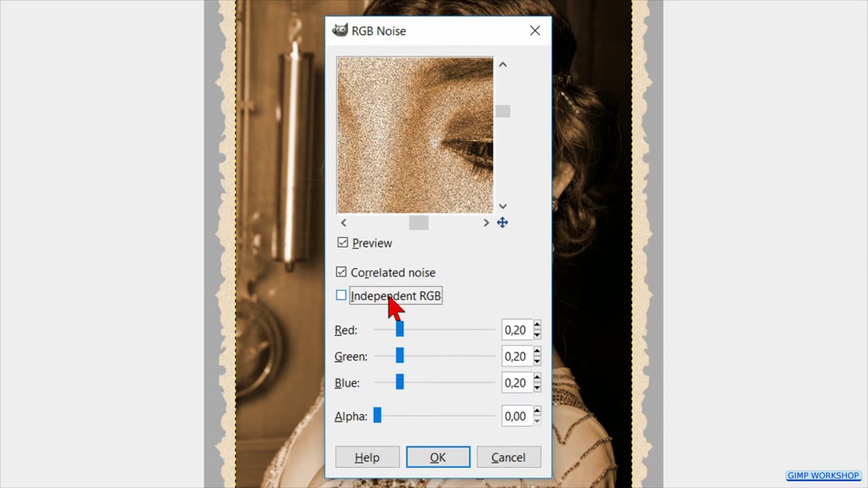
click(388, 331)
click(537, 335)
click(537, 334)
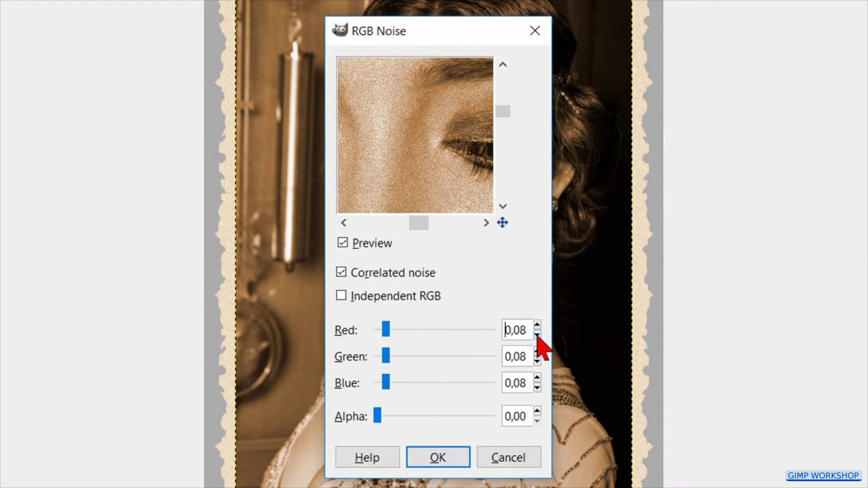
click(361, 253)
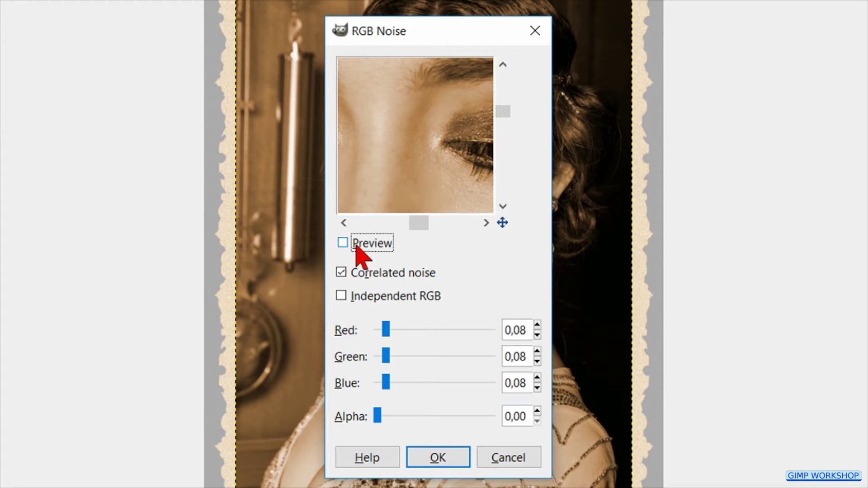
click(360, 253)
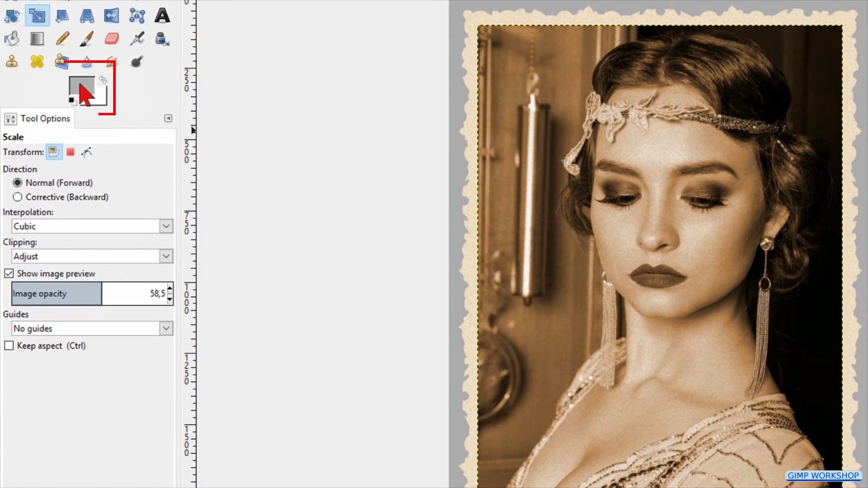
- Sample a dark brown from the model's cheek and fill the Background layer with it
click(81, 85)
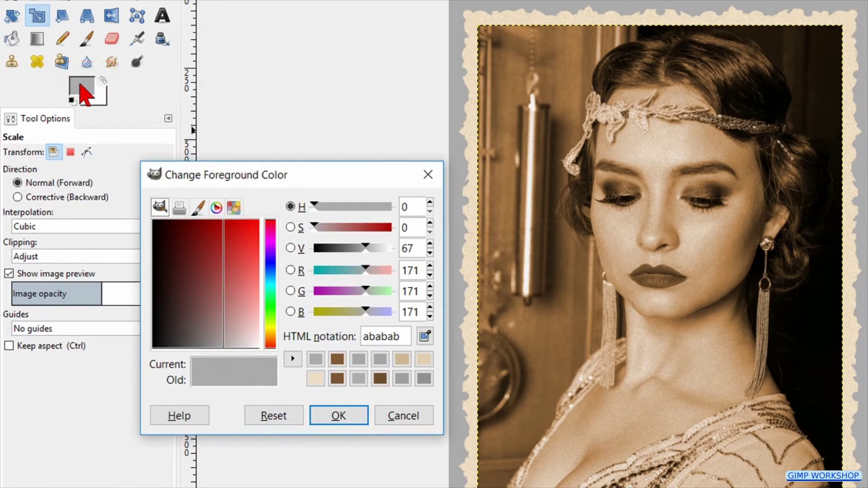
click(425, 336)
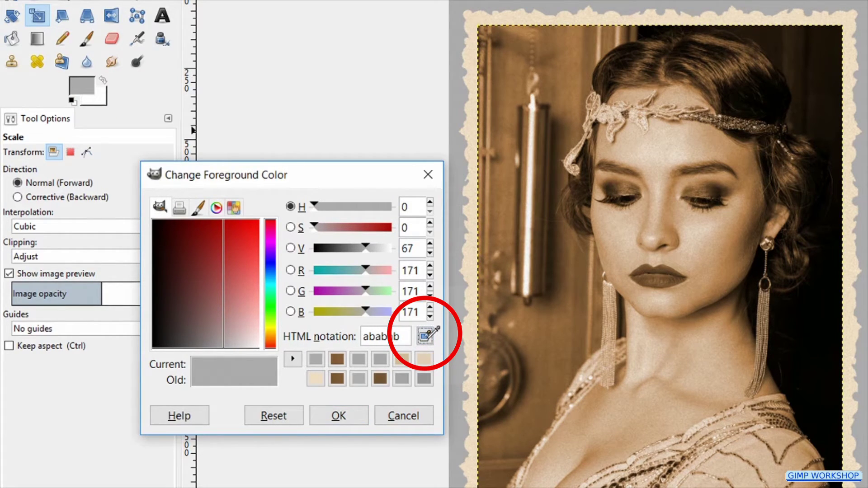
click(740, 247)
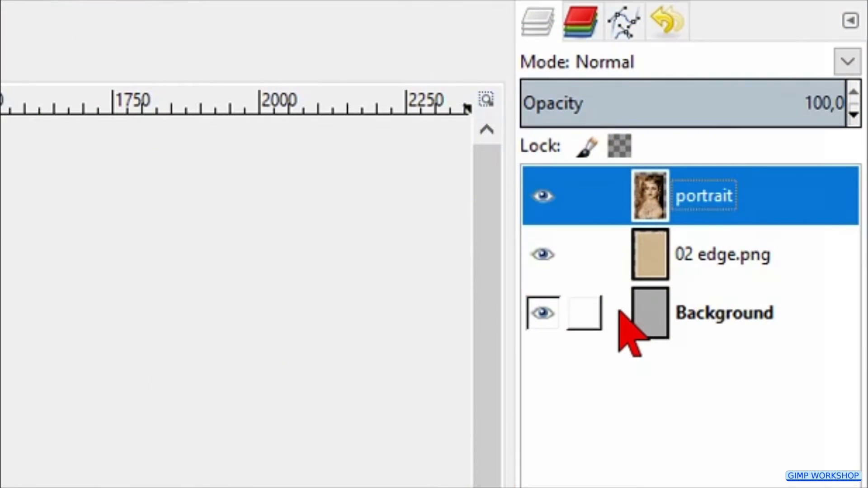
click(620, 314)
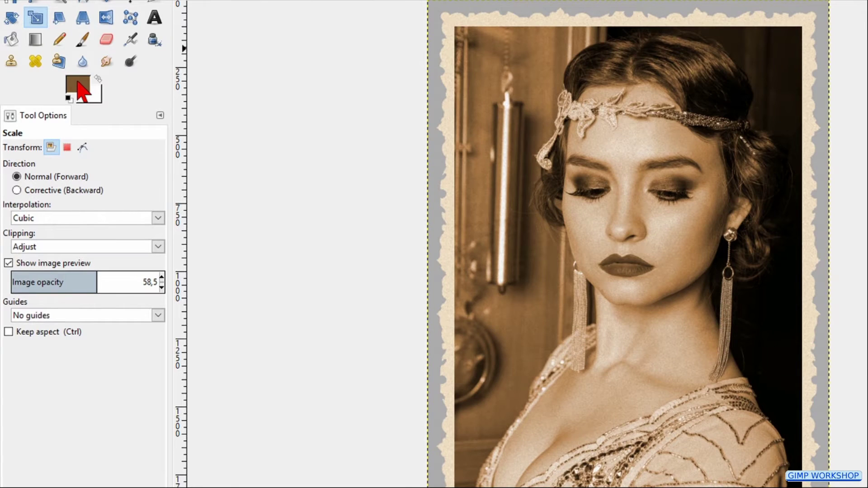
drag(77, 81, 516, 208)
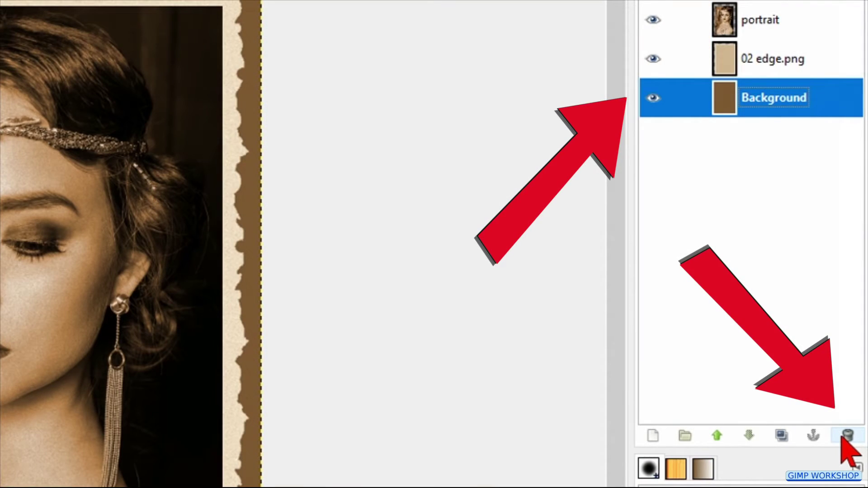
- Delete the brown Background layer, then merge the portrait and edge with Merge Visible Layers
click(845, 437)
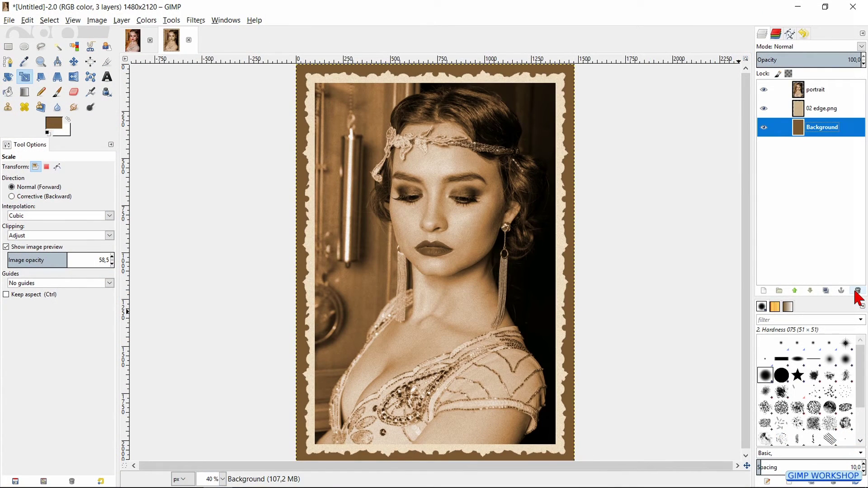
click(857, 292)
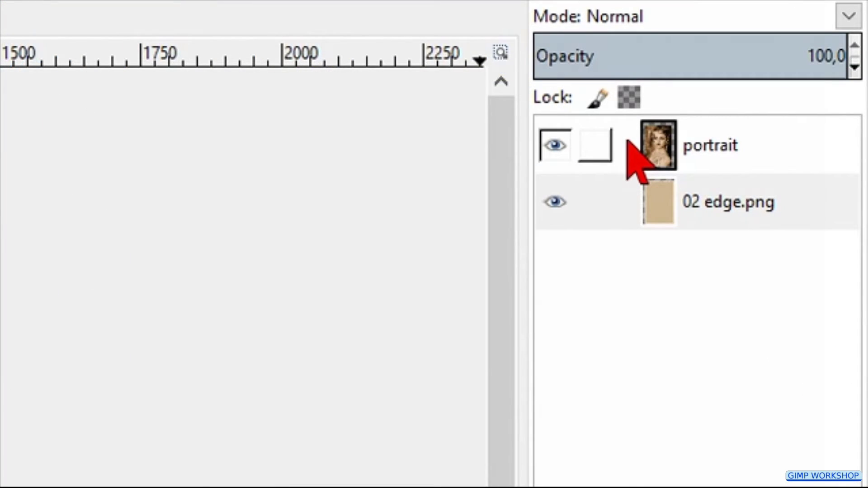
right_click(627, 141)
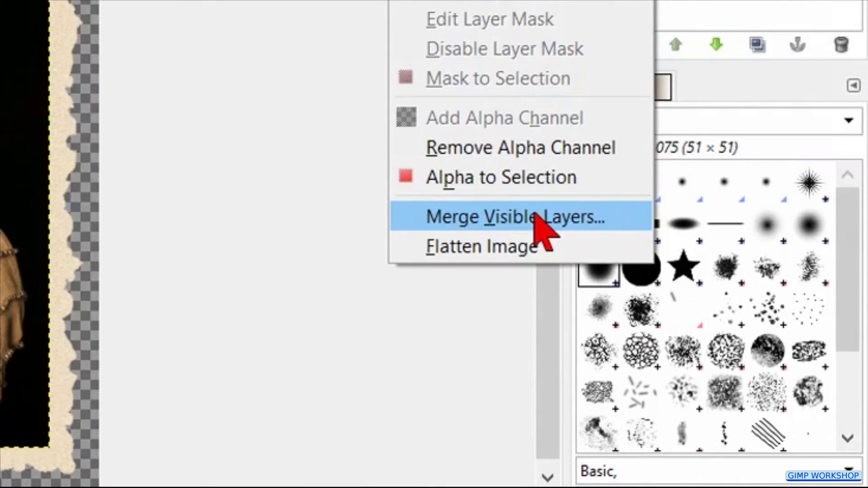
click(535, 214)
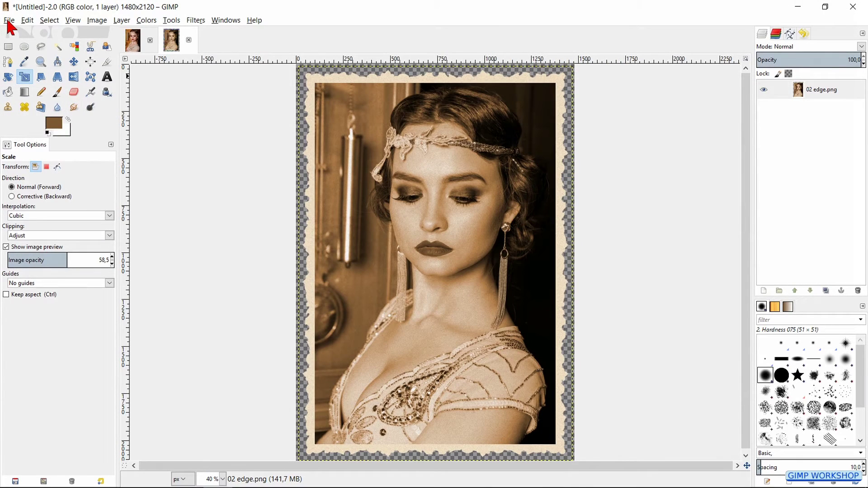
- Open 03 photos.jpg and drop the framed sepia portrait onto it as a layer
click(9, 21)
click(27, 59)
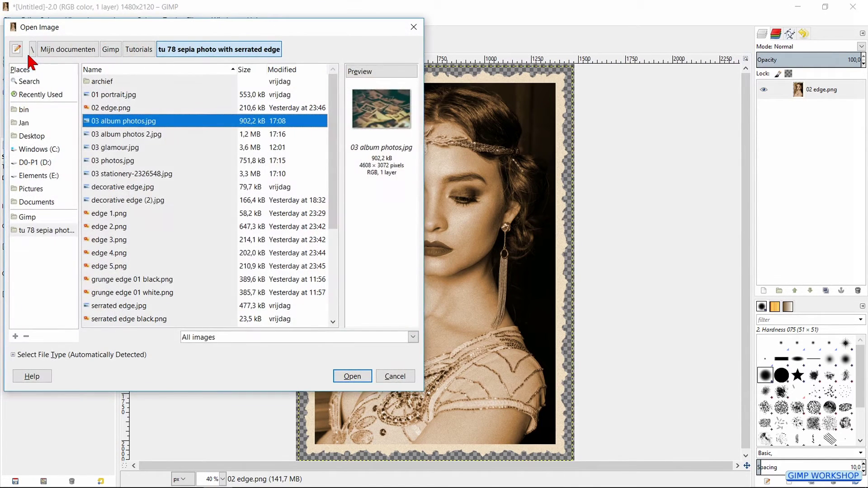
click(117, 162)
double_click(119, 162)
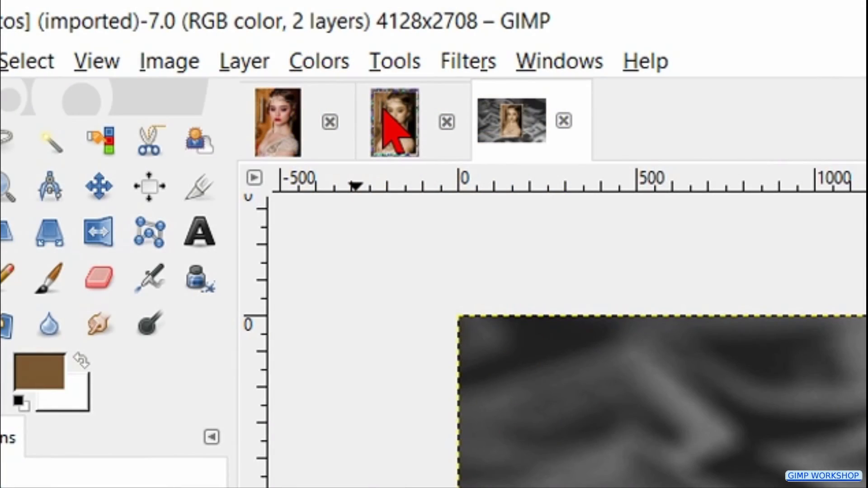
click(395, 131)
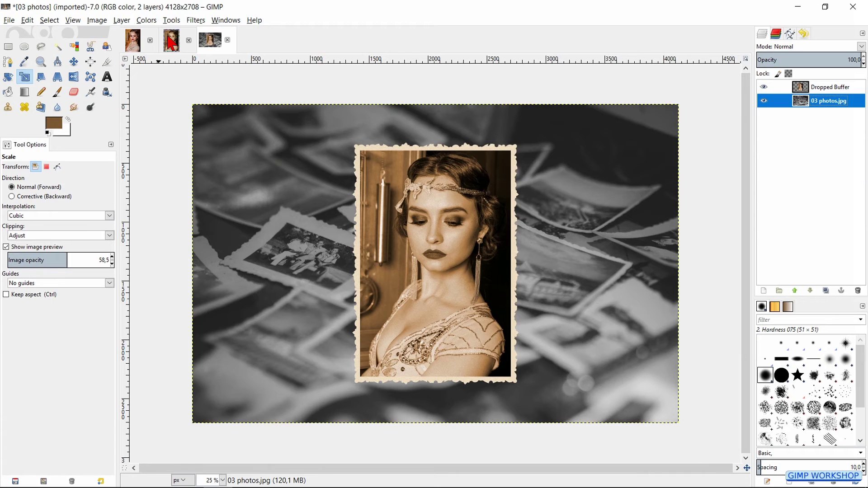
- Switch back to the Untitled-2 image and undo the merge with Ctrl+Z
click(172, 41)
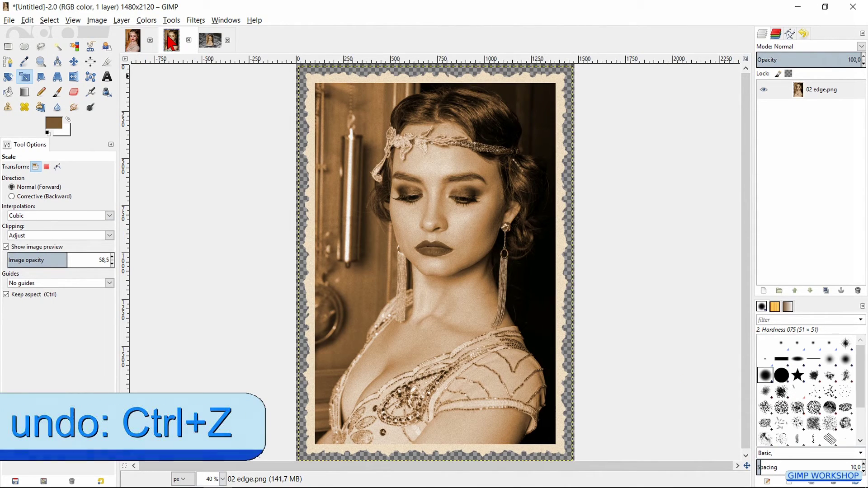
key(ctrl+z)
key(ctrl+z)
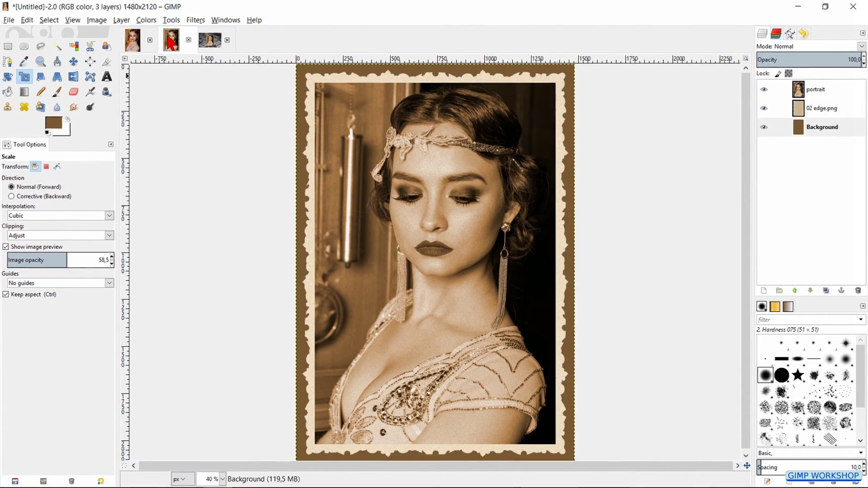